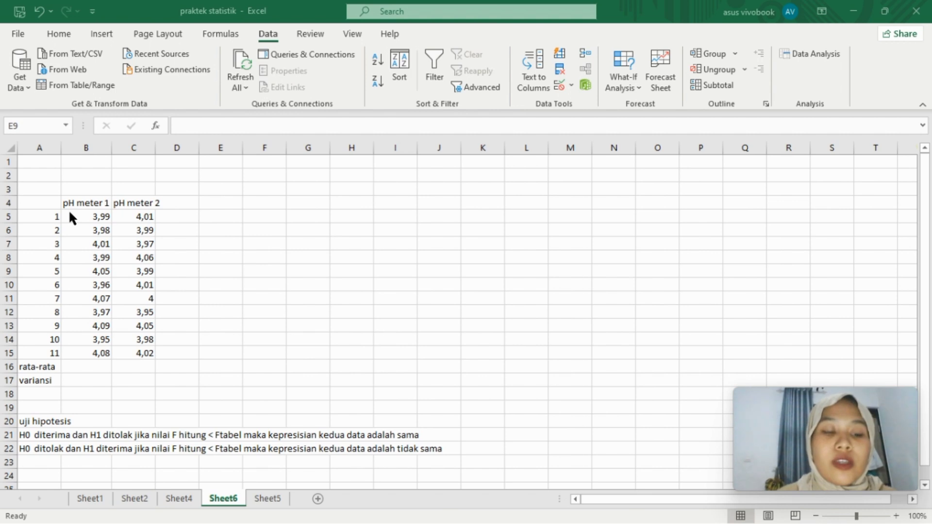
# Calculate the rata-rata of pH meter 1 in B16 with AVERAGE over B5:B15 and fill the formula across to C16.
pyautogui.click(79, 367)
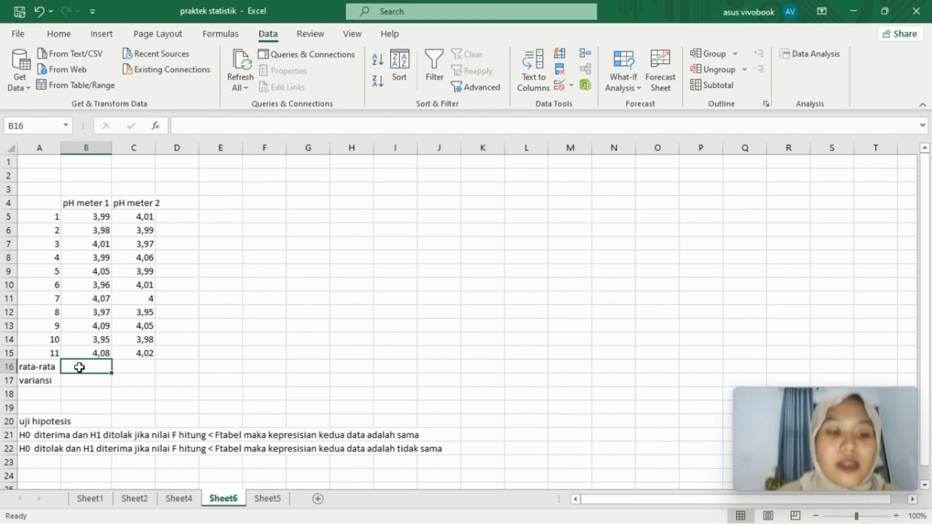
pyautogui.write('=')
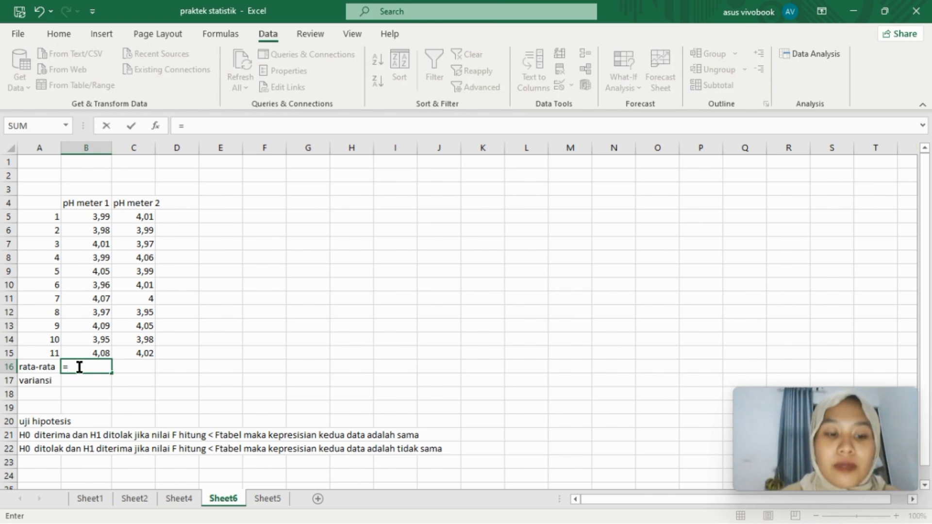
pyautogui.write('av')
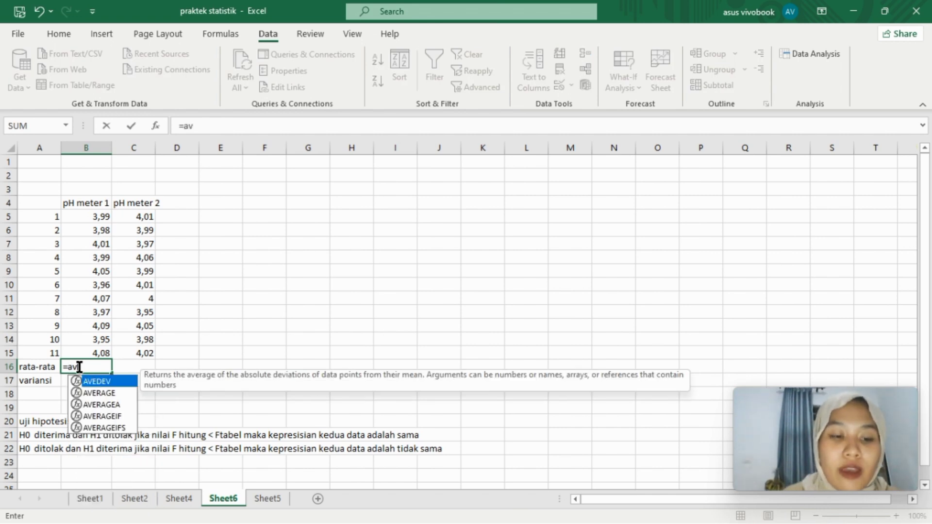
pyautogui.doubleClick(95, 393)
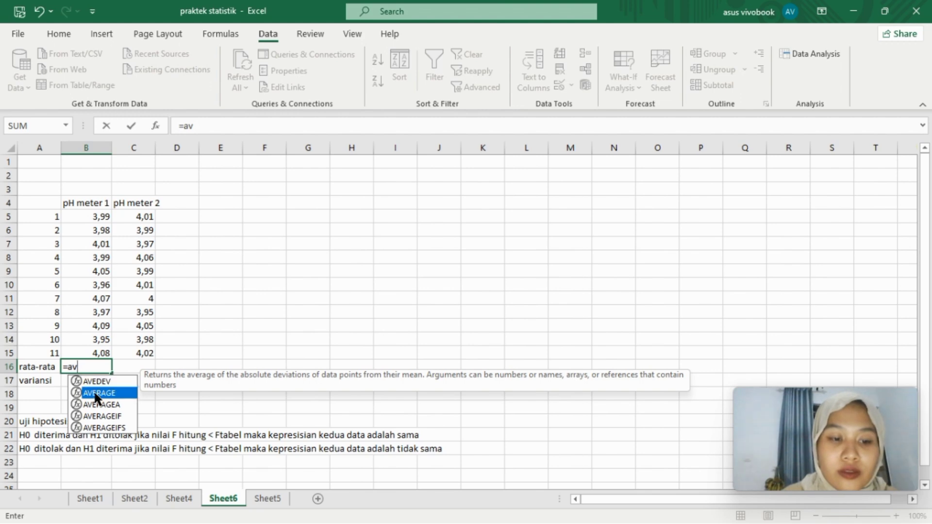
pyautogui.moveTo(97, 216); pyautogui.dragTo(91, 361)
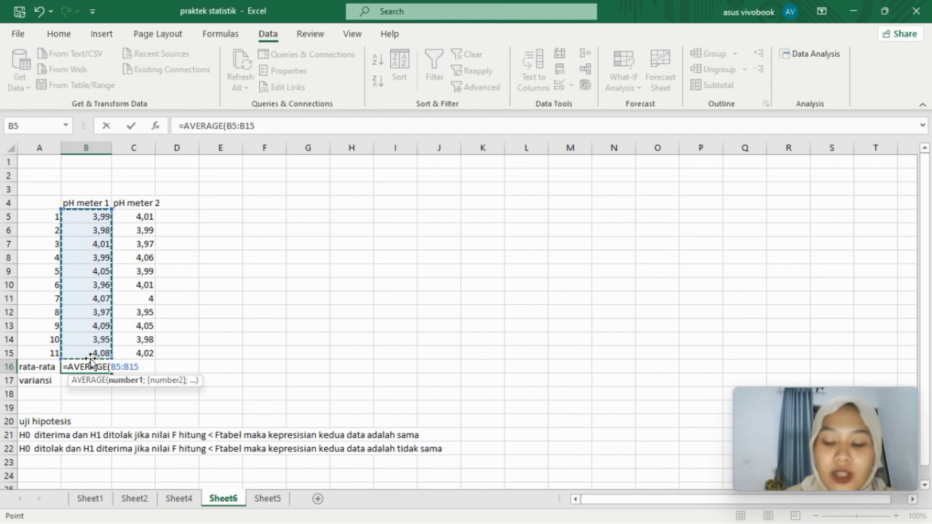
pyautogui.press('Return')
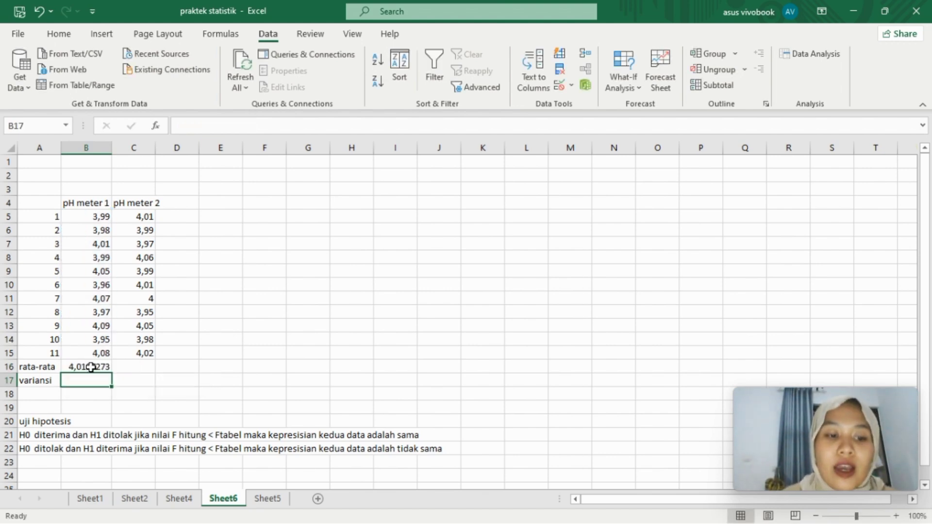
pyautogui.click(92, 367)
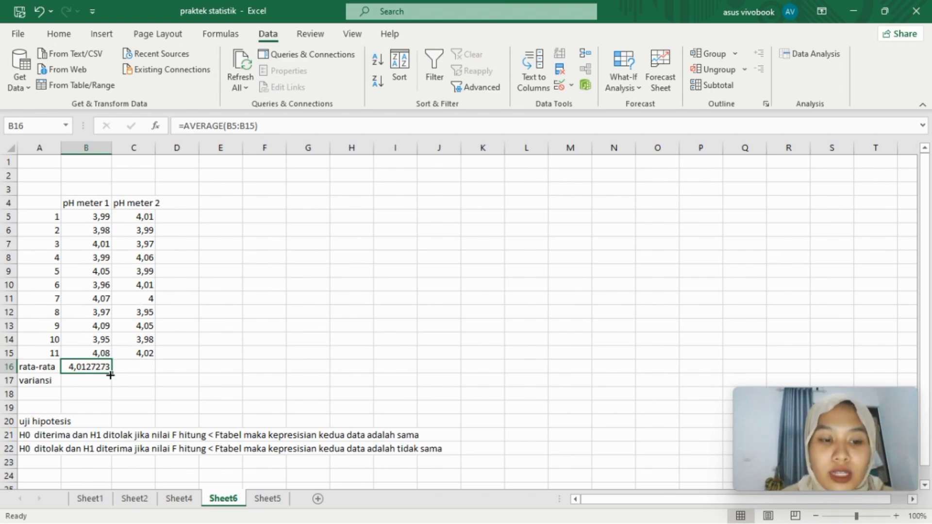
pyautogui.moveTo(108, 367); pyautogui.dragTo(145, 373)
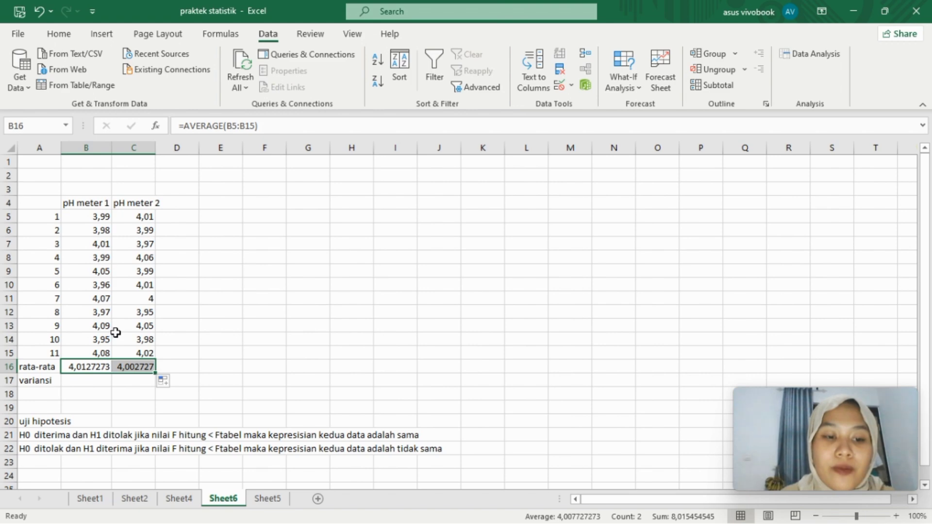
# Calculate the variansi of pH meter 1 in B17 with VAR.S over B5:B15 and fill the formula across to C17.
pyautogui.click(79, 385)
pyautogui.write('=')
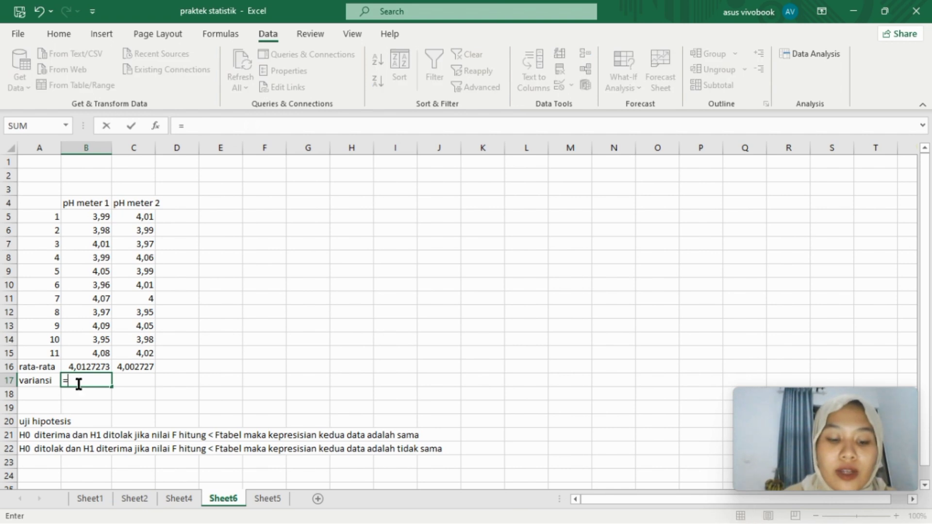
pyautogui.write('var')
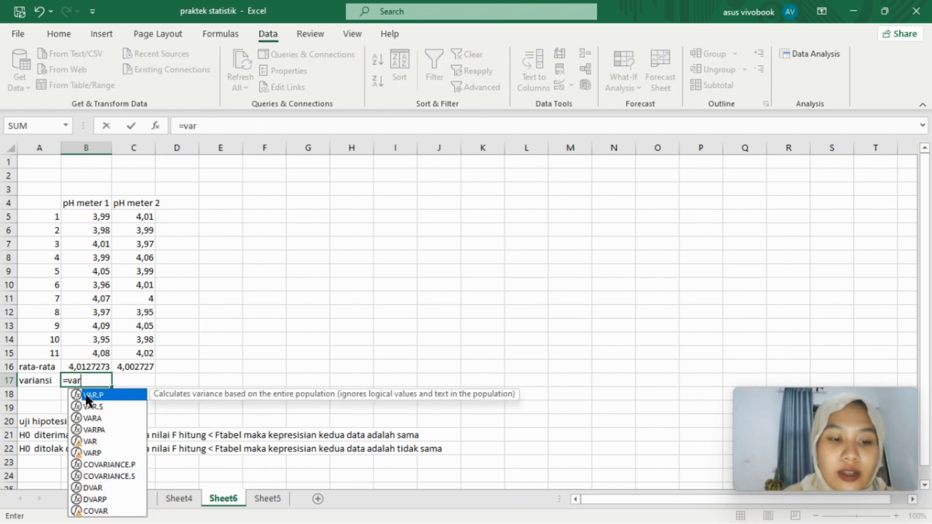
pyautogui.doubleClick(89, 407)
pyautogui.moveTo(84, 216); pyautogui.dragTo(85, 352)
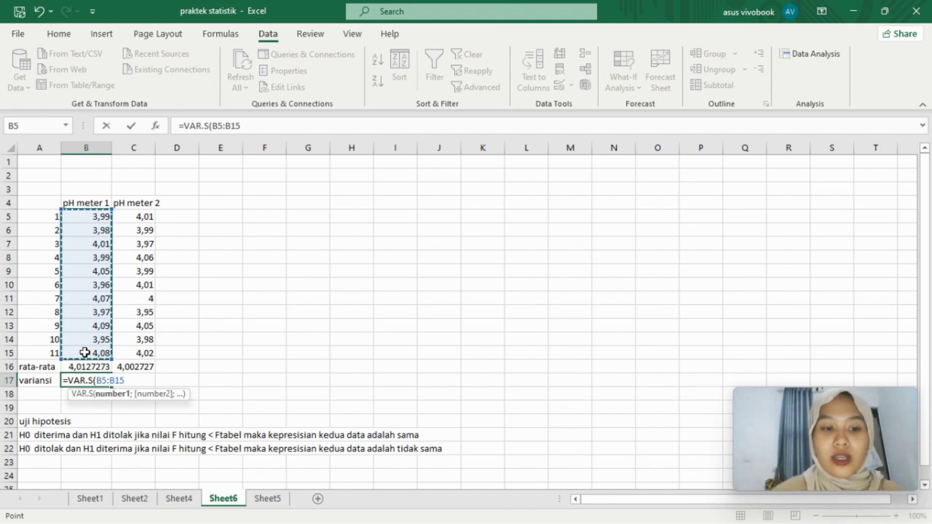
pyautogui.press('Return')
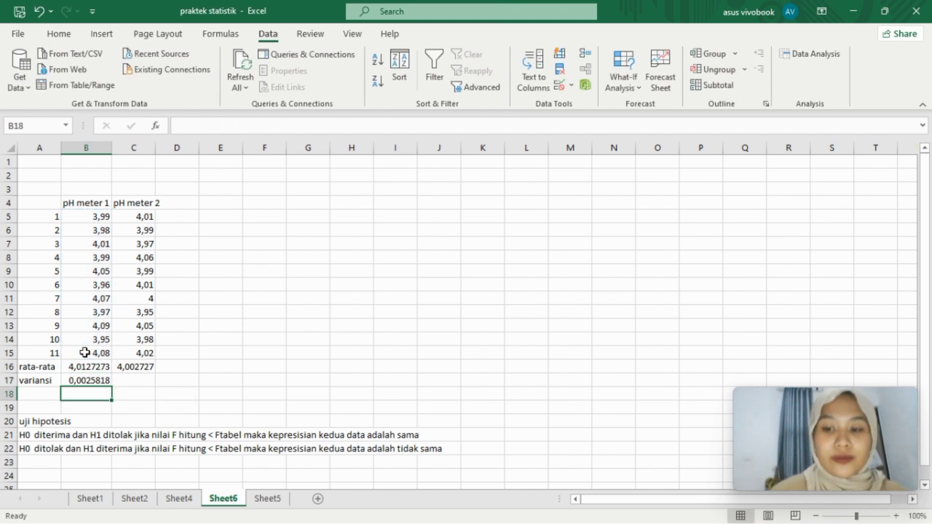
pyautogui.doubleClick(91, 383)
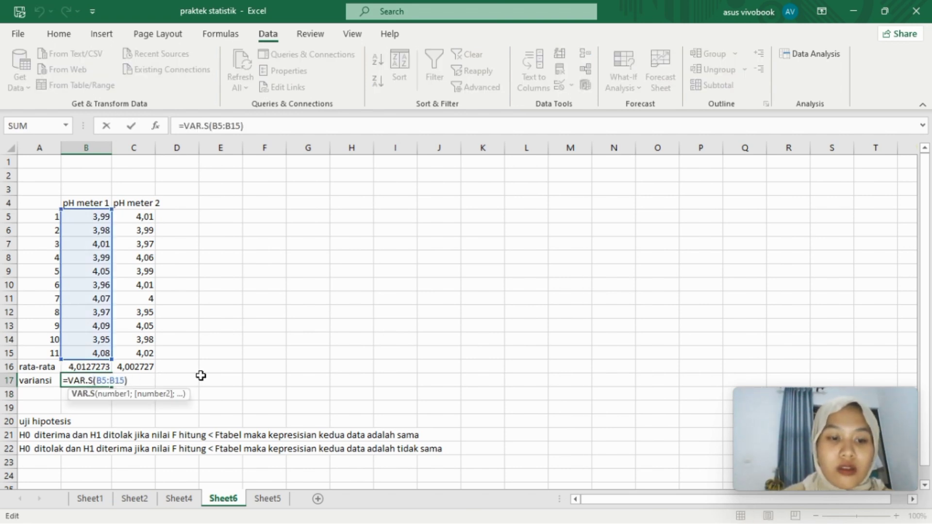
pyautogui.click(201, 376)
pyautogui.click(102, 381)
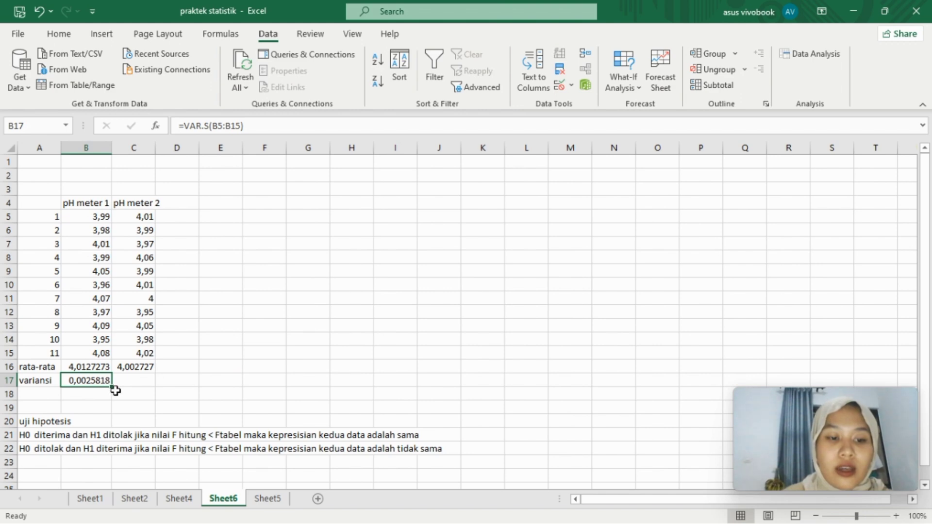
pyautogui.moveTo(113, 389); pyautogui.dragTo(147, 388)
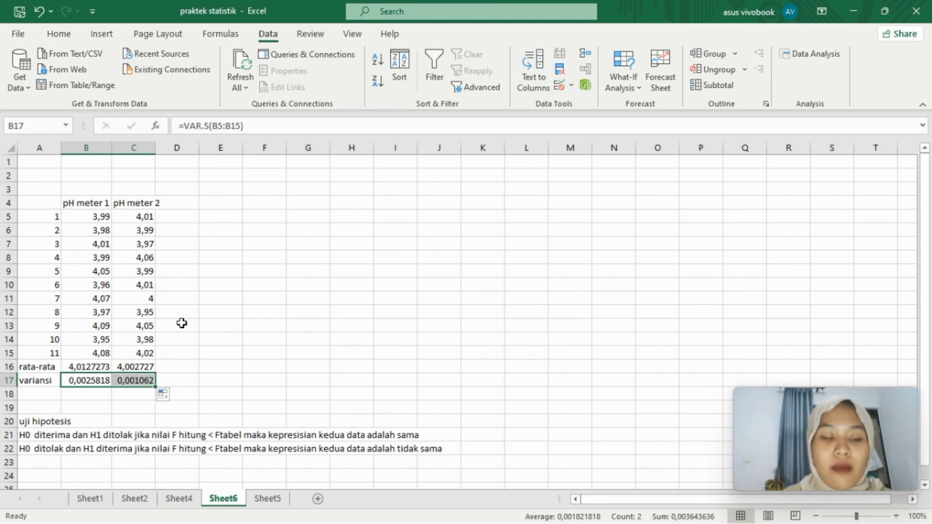
# Start an F-Test Two-Sample for Variances analysis and set the Variable 1 range to $B$4:$B$15.
pyautogui.click(269, 303)
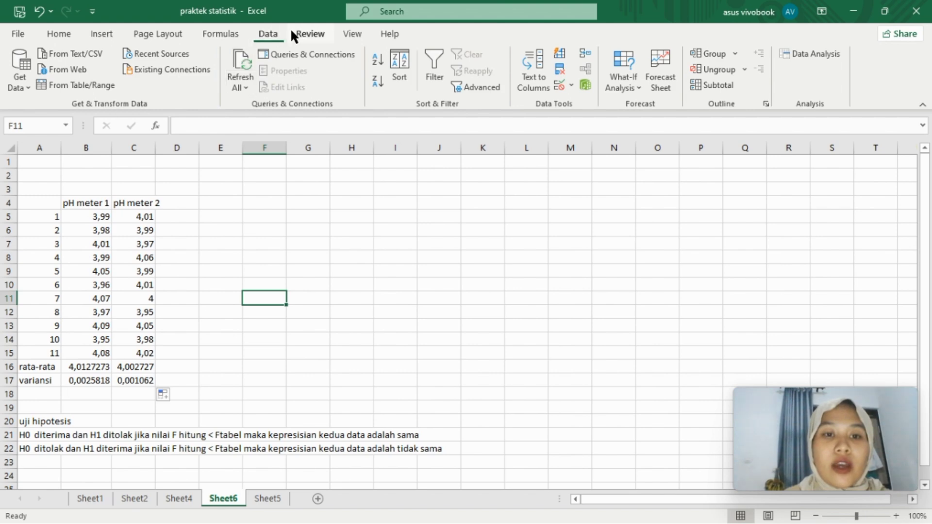
pyautogui.click(812, 52)
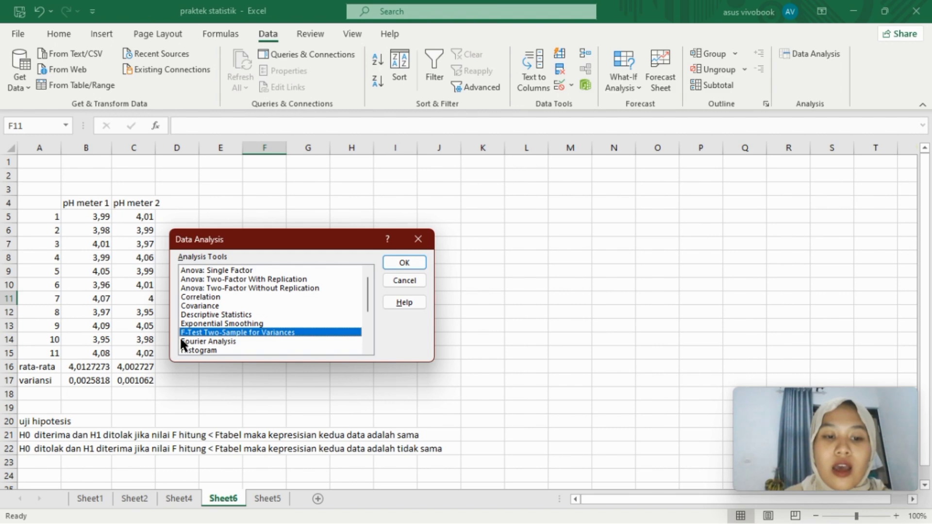
pyautogui.doubleClick(280, 333)
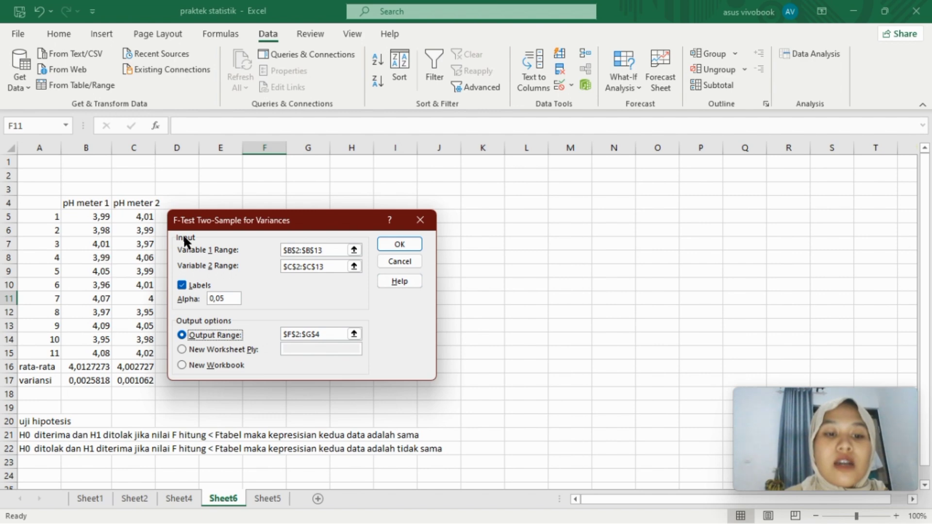
pyautogui.click(355, 250)
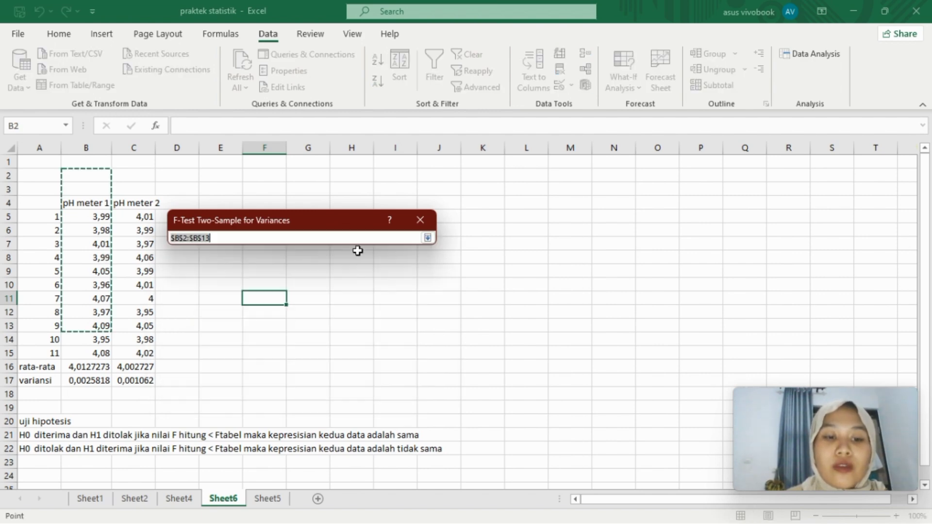
pyautogui.click(101, 205)
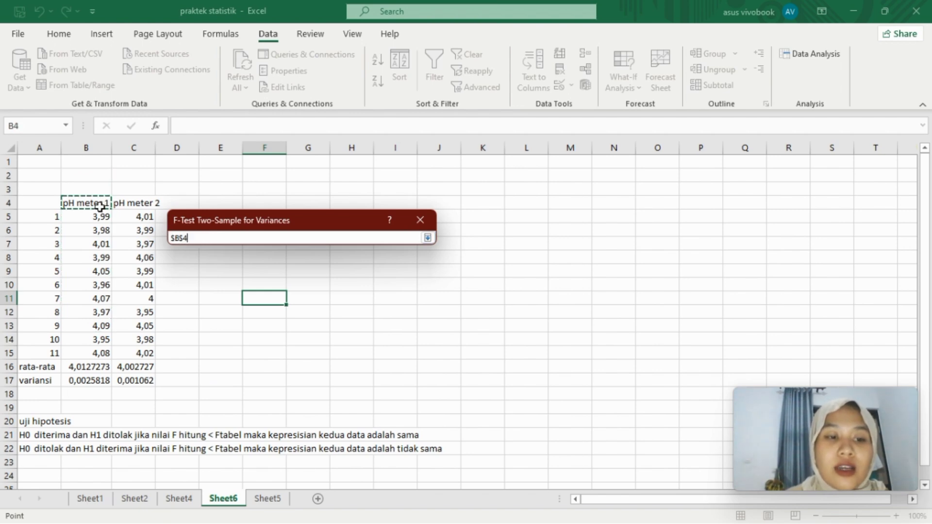
pyautogui.moveTo(101, 207); pyautogui.dragTo(100, 348)
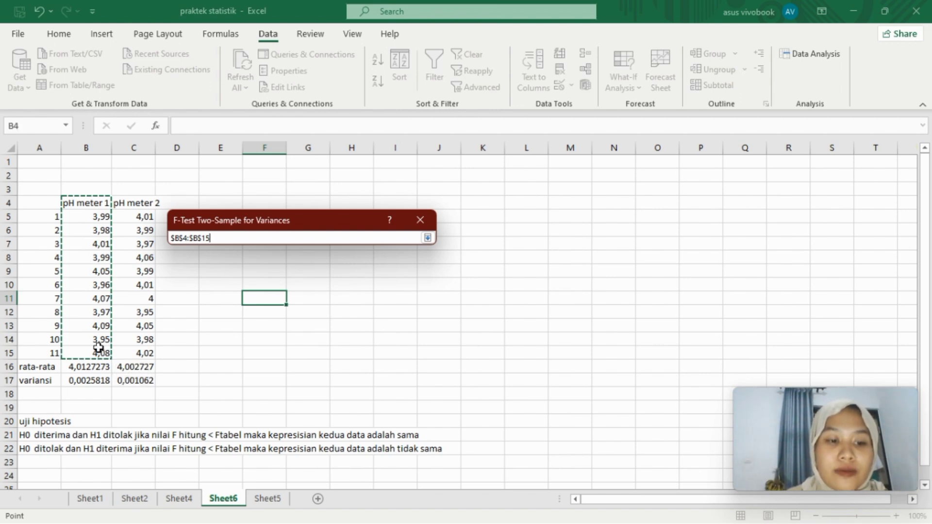
pyautogui.click(427, 238)
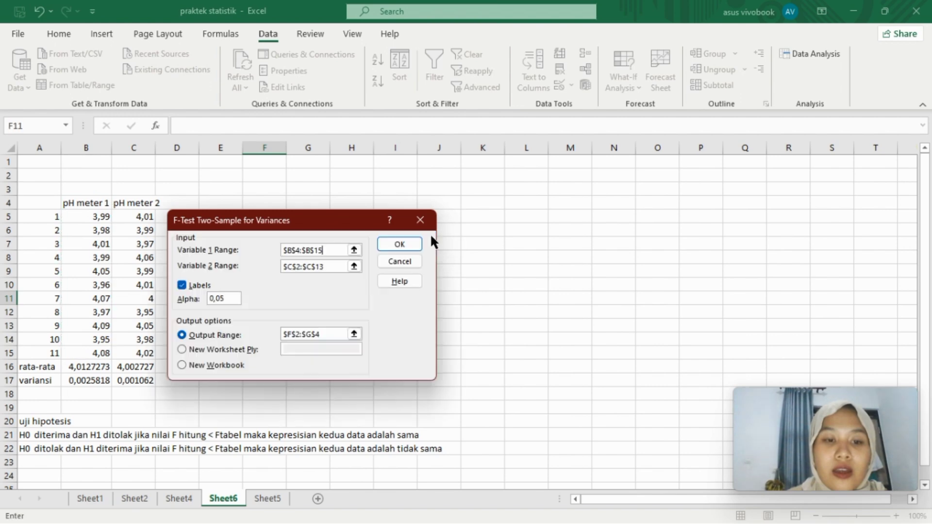
# Set the F-test's Variable 2 range to the pH meter 2 column including its header, $C$4:$C$15.
pyautogui.click(354, 266)
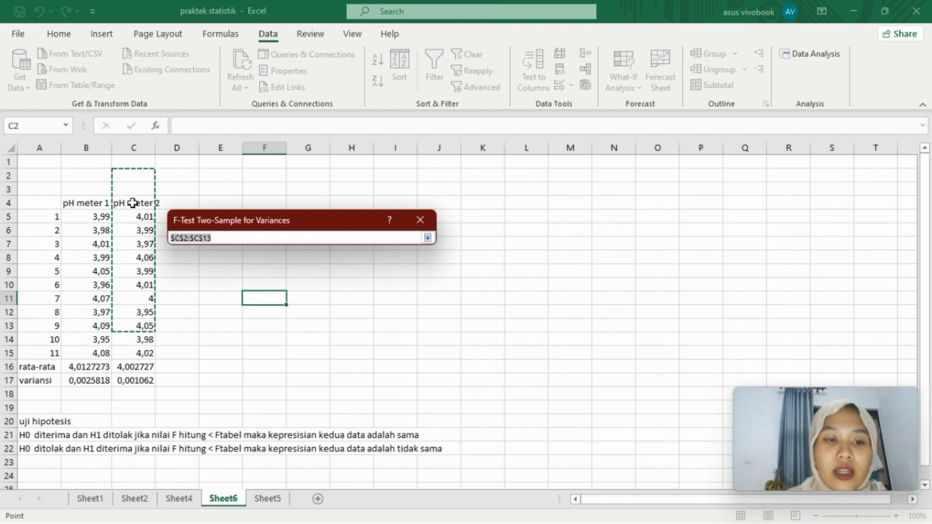
pyautogui.moveTo(133, 203); pyautogui.dragTo(131, 351)
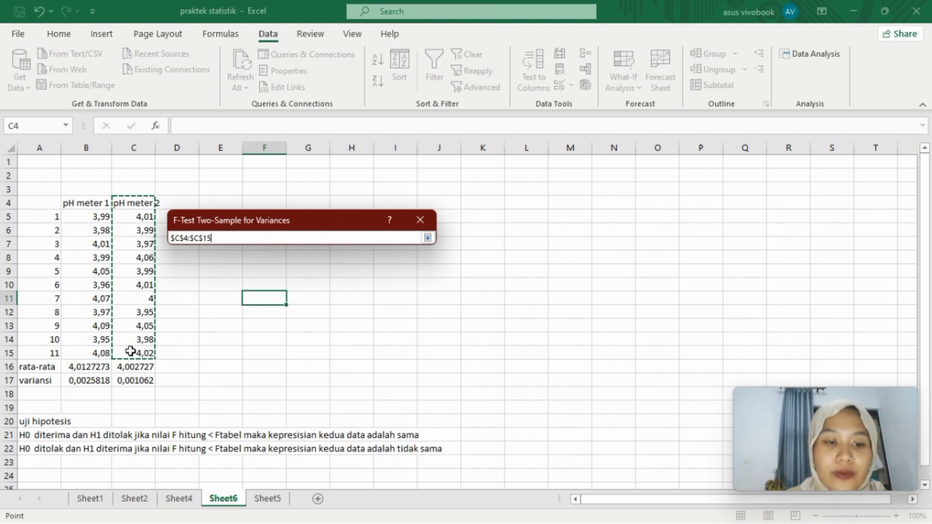
pyautogui.click(427, 238)
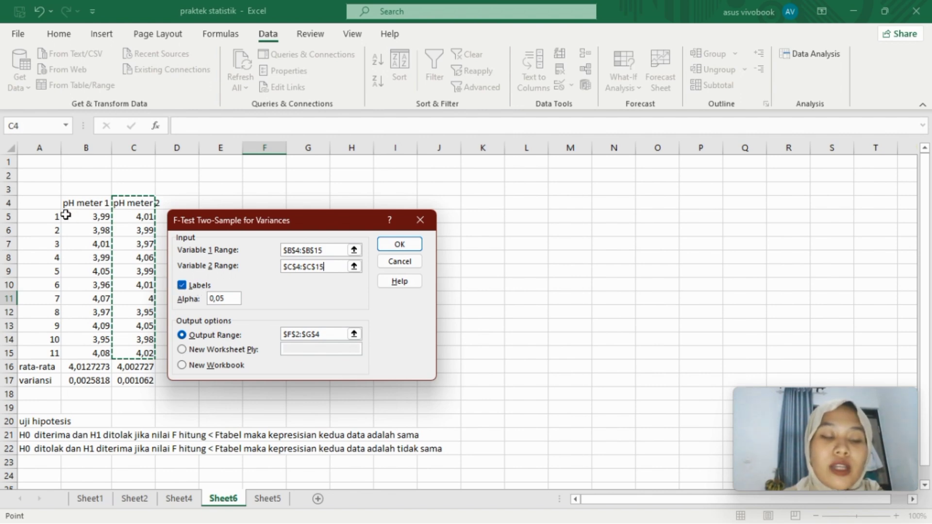
# Set the F-test's output range to $F$2:$H$3 and run the analysis.
pyautogui.click(354, 334)
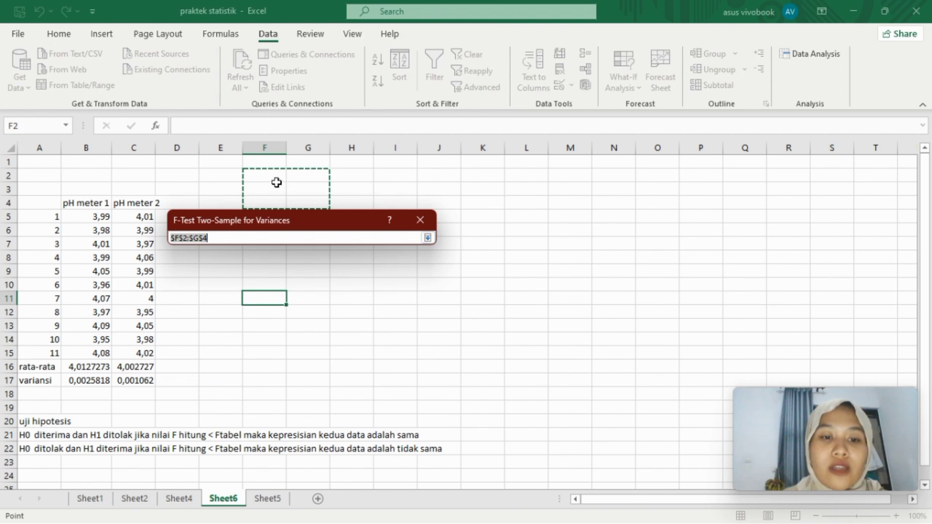
pyautogui.moveTo(270, 177); pyautogui.dragTo(365, 185)
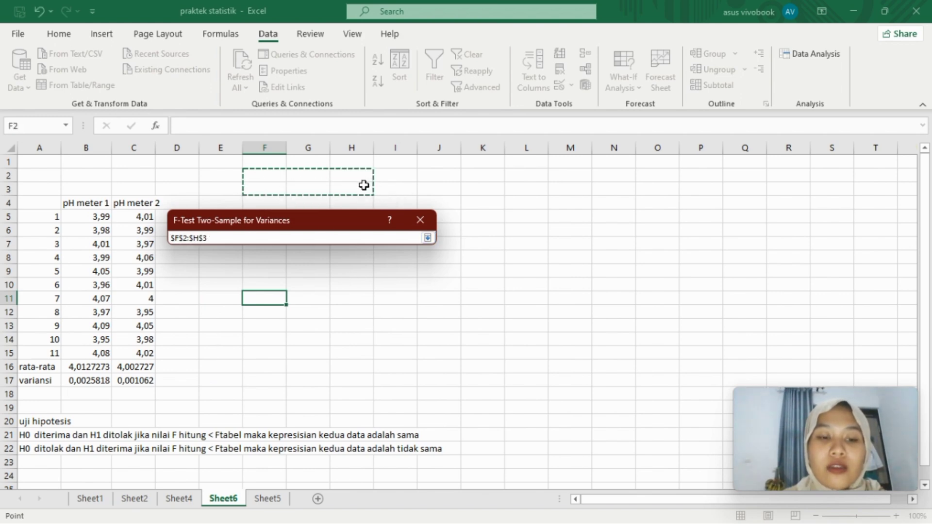
pyautogui.click(427, 238)
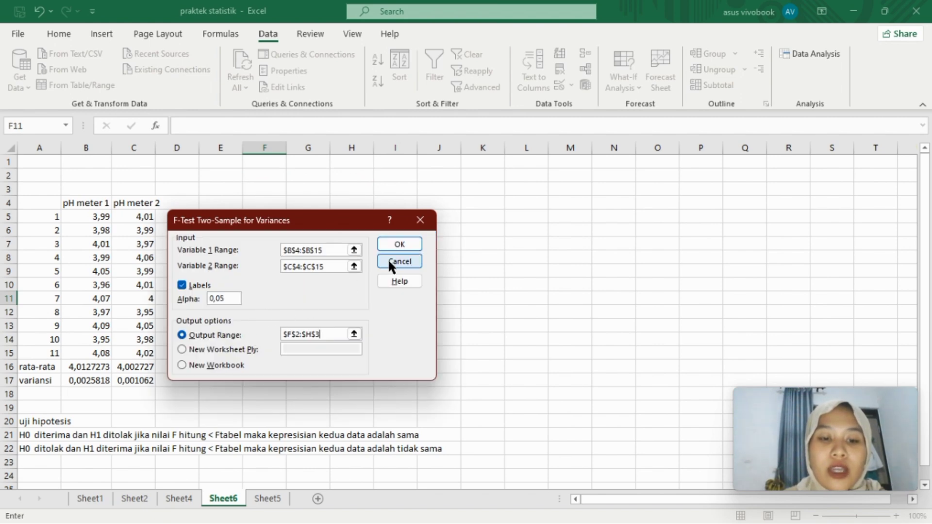
pyautogui.click(401, 244)
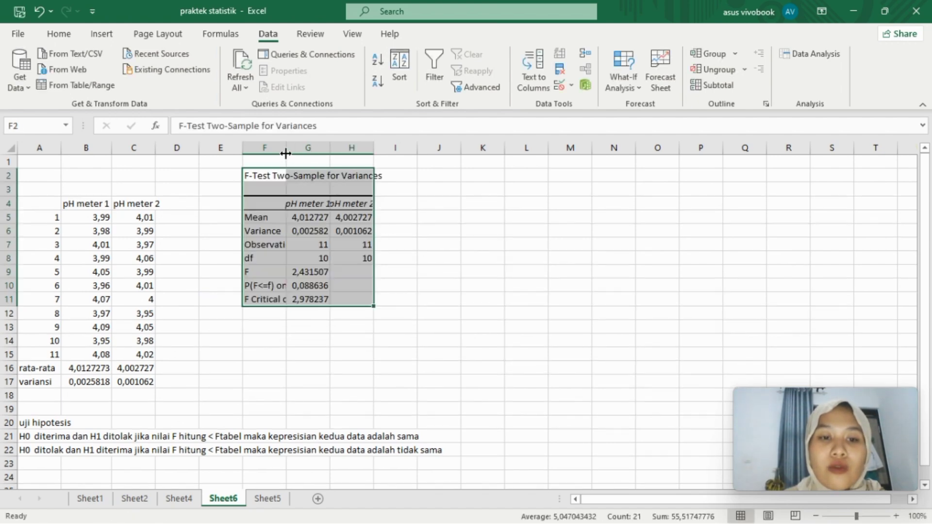
# Widen column F to show the full F-test labels and autofit columns G and H to their contents.
pyautogui.moveTo(286, 153); pyautogui.dragTo(352, 155)
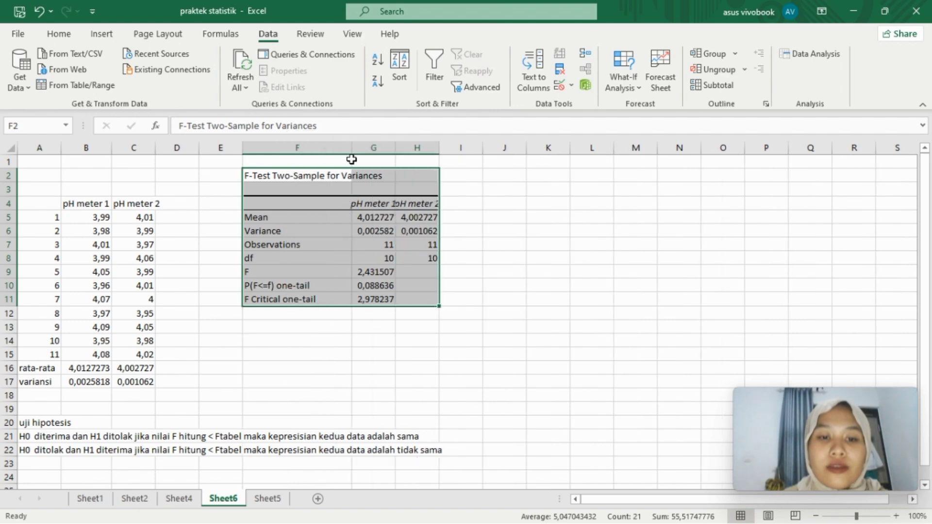
pyautogui.click(394, 156)
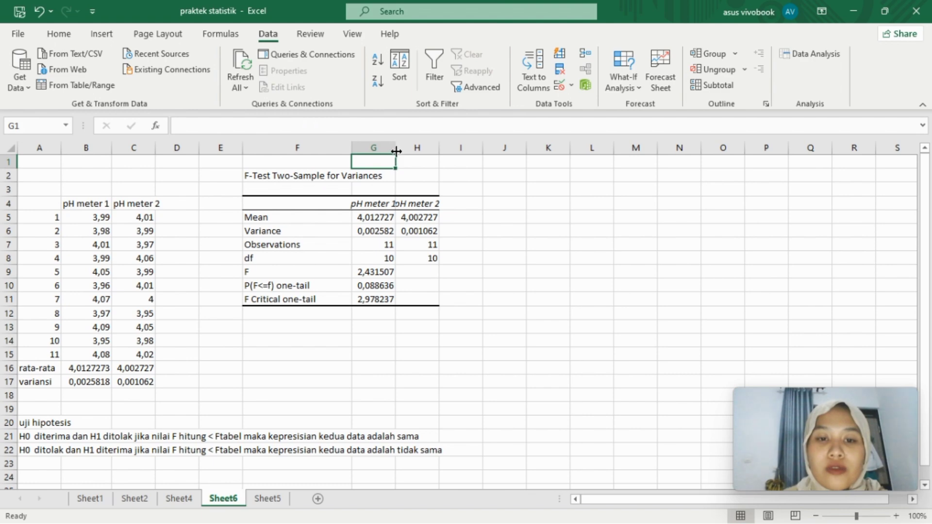
pyautogui.doubleClick(396, 152)
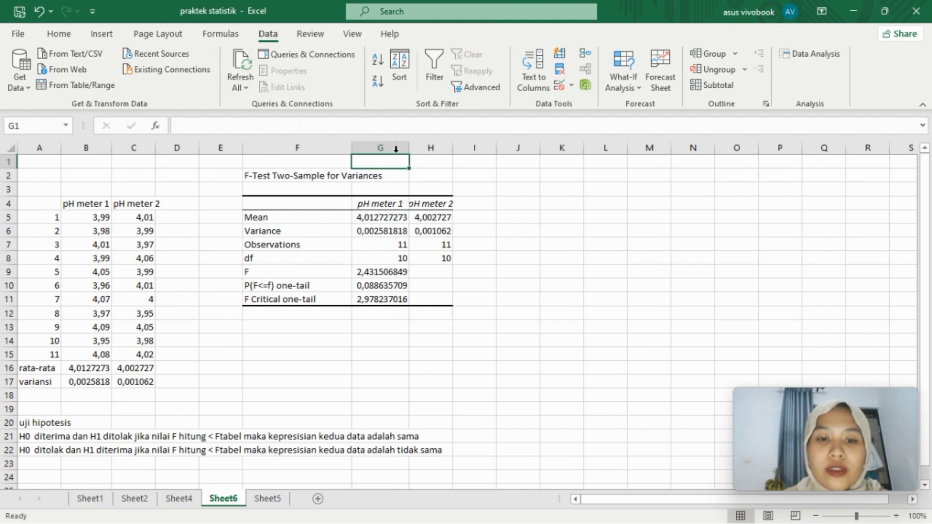
pyautogui.doubleClick(452, 152)
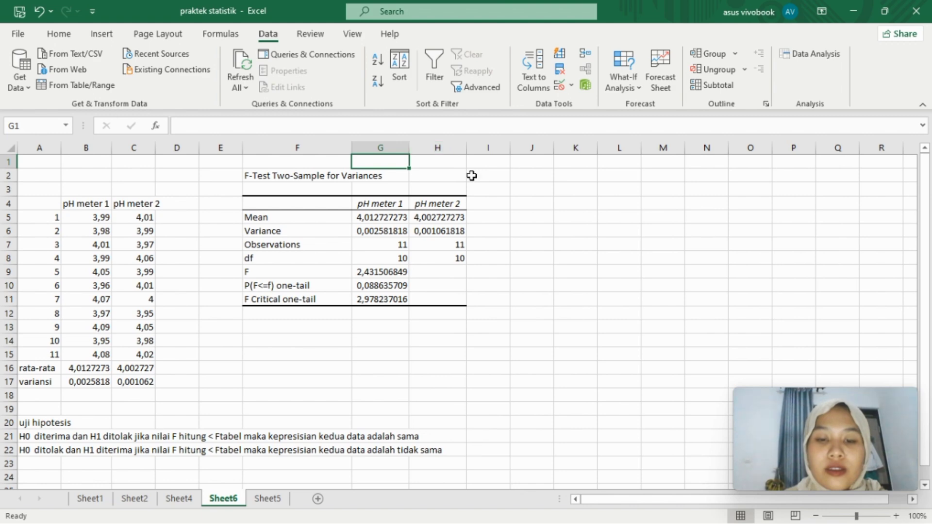
pyautogui.click(534, 256)
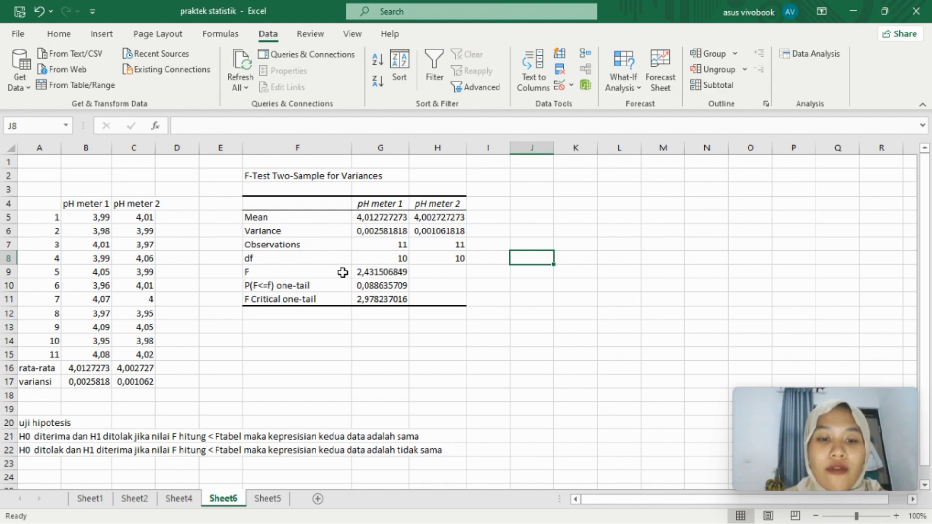
# Highlight the F row of the F-test results, cells F9:G9, to examine the calculated F value.
pyautogui.click(256, 287)
pyautogui.click(260, 269)
pyautogui.moveTo(260, 269); pyautogui.dragTo(372, 270)
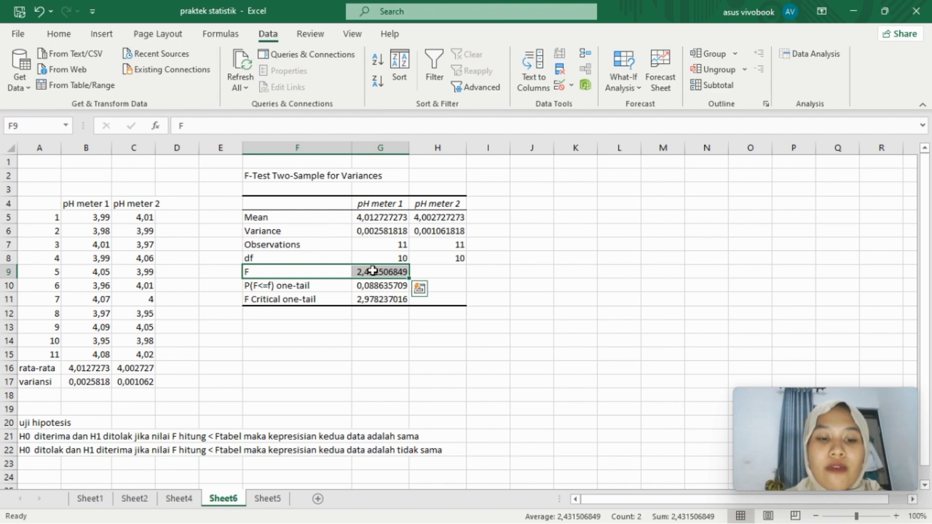
# Fill the F row of the F-test results, F9:G9, with green and label it "F hitung" in cell H9.
pyautogui.click(65, 37)
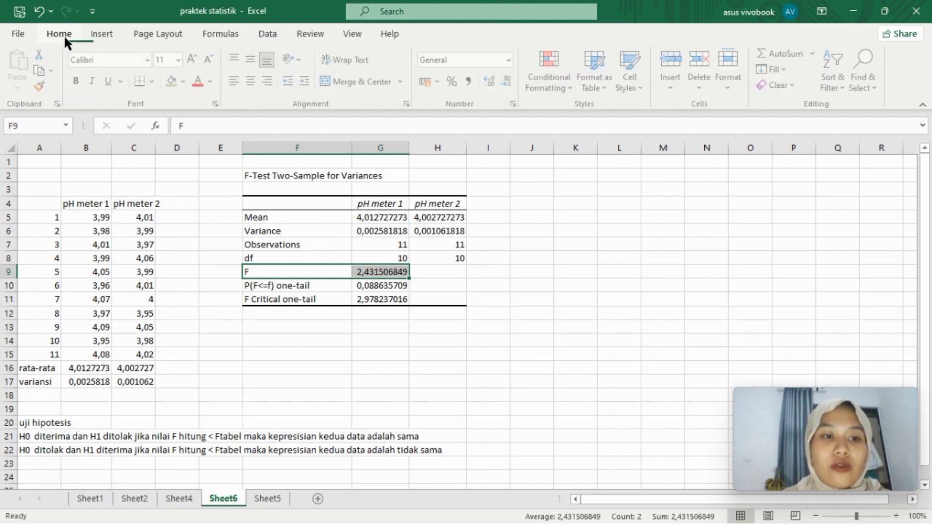
pyautogui.click(172, 81)
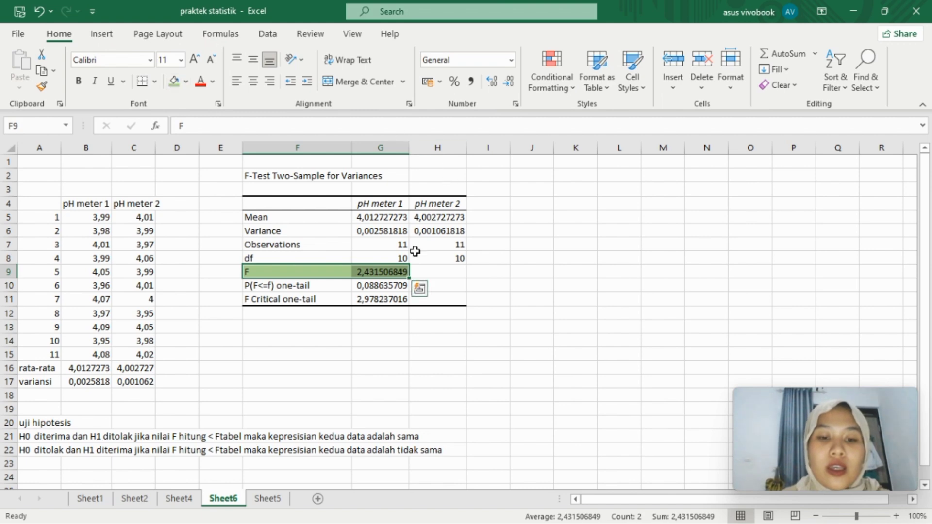
pyautogui.click(424, 270)
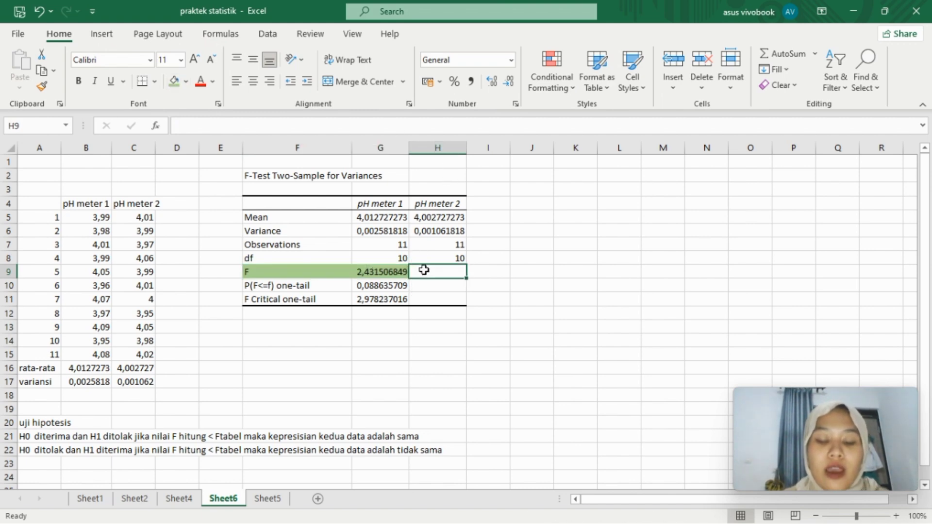
pyautogui.write('F h')
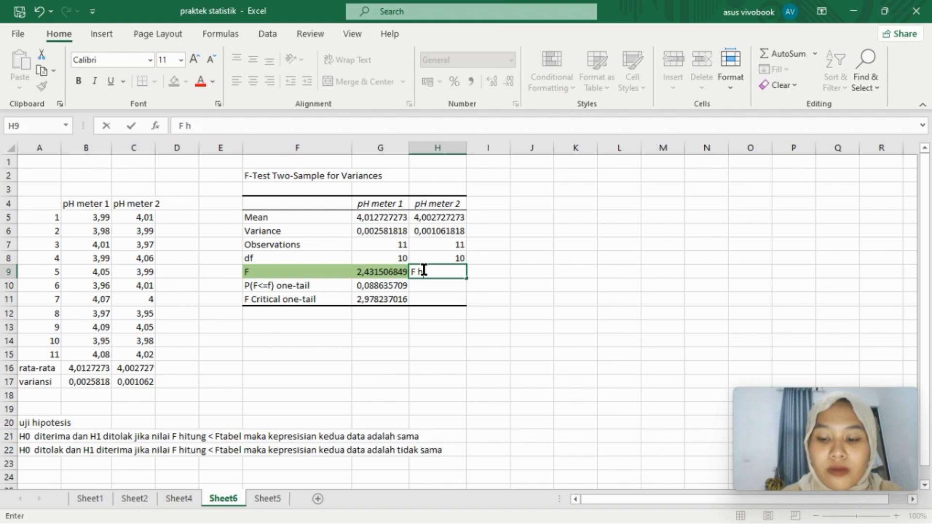
pyautogui.write('itung')
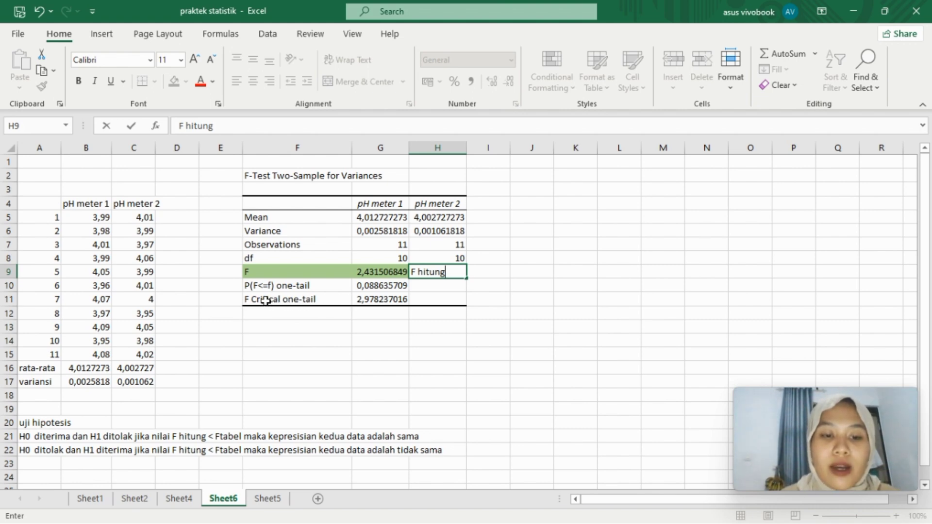
# Fill the F Critical one-tail row, F11:G11, with dark blue and label it "F tabel" in cell H11.
pyautogui.moveTo(266, 300); pyautogui.dragTo(381, 301)
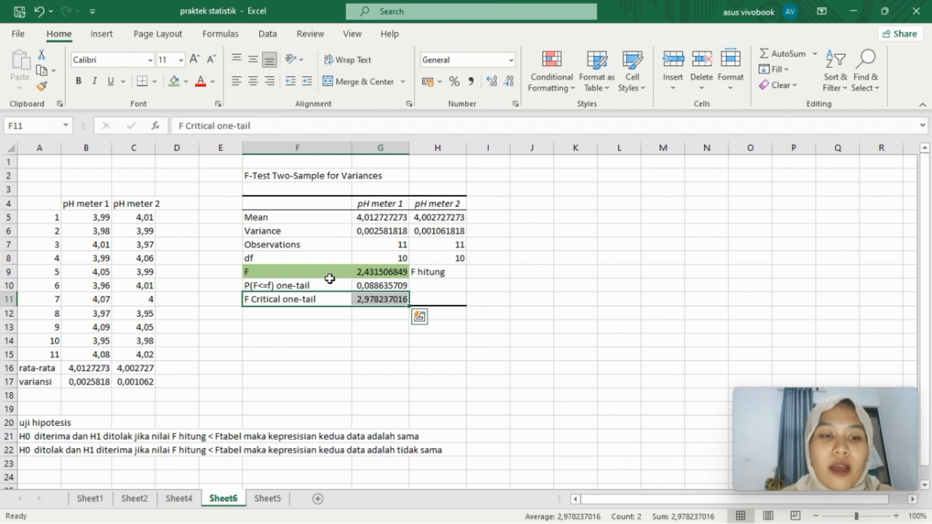
pyautogui.click(186, 83)
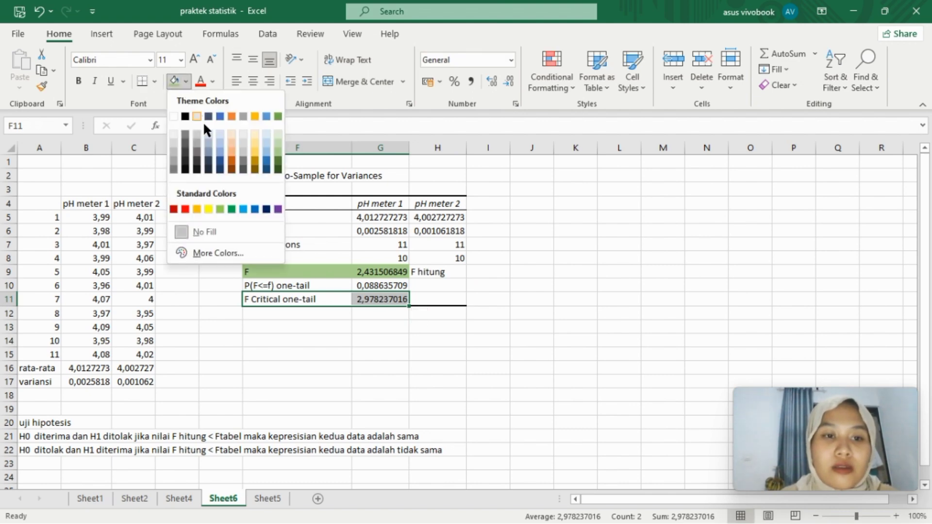
pyautogui.click(265, 161)
pyautogui.click(447, 300)
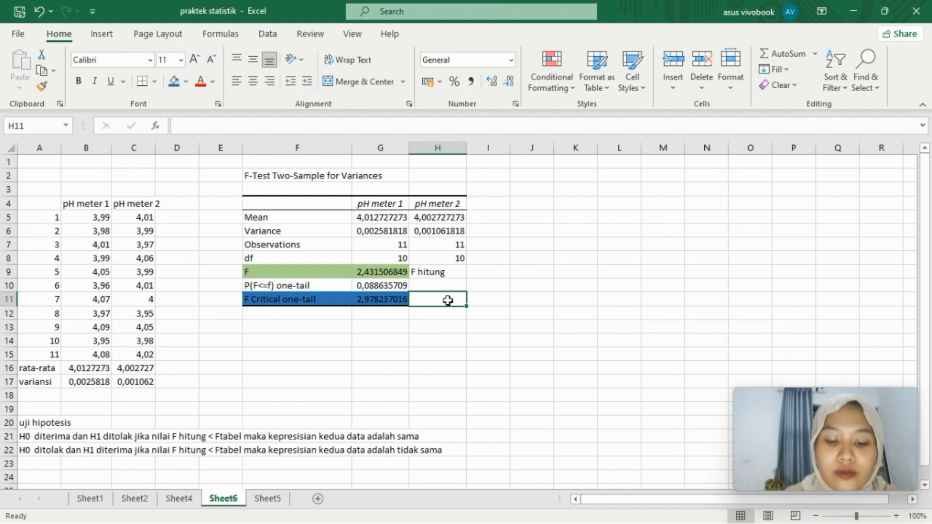
pyautogui.write('F ')
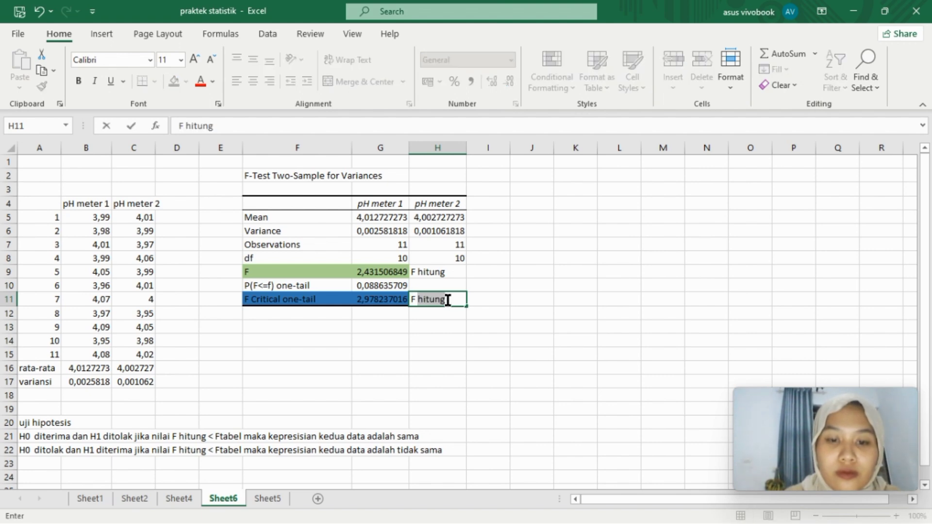
pyautogui.write('tabe')
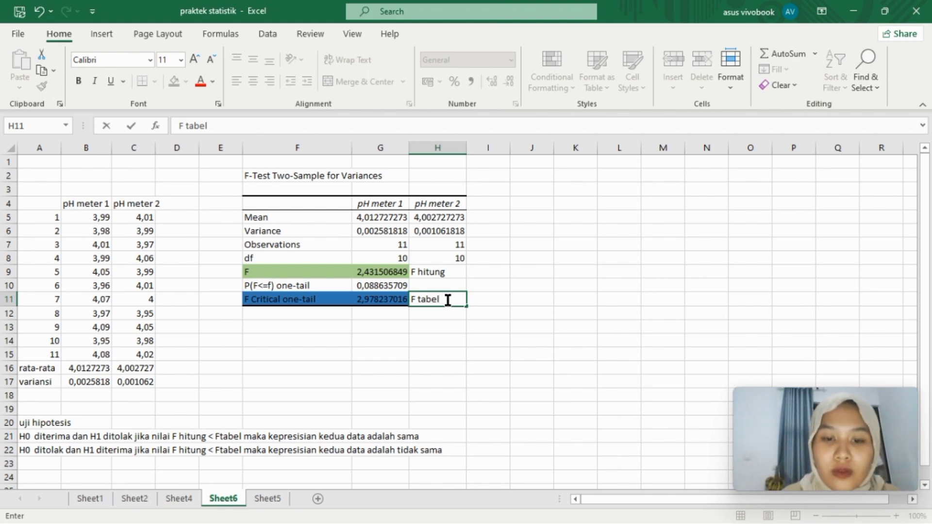
pyautogui.write('l')
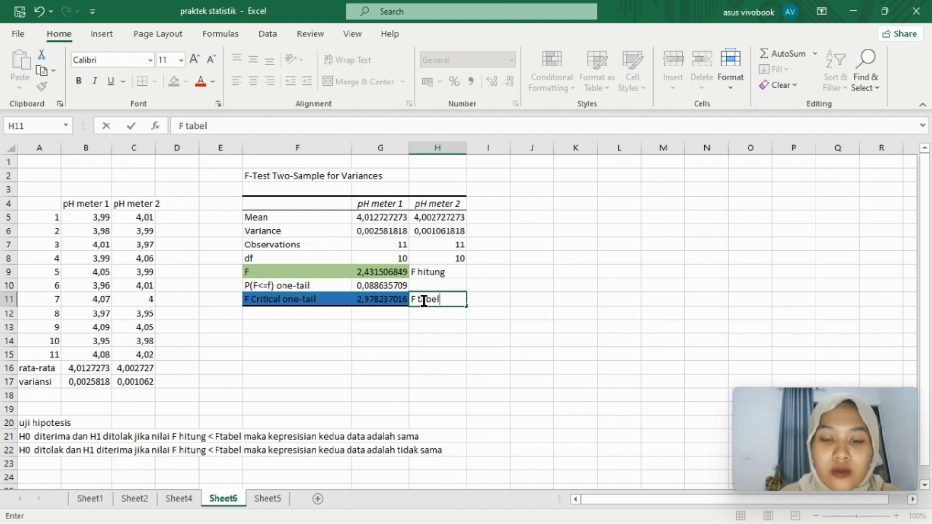
pyautogui.click(446, 344)
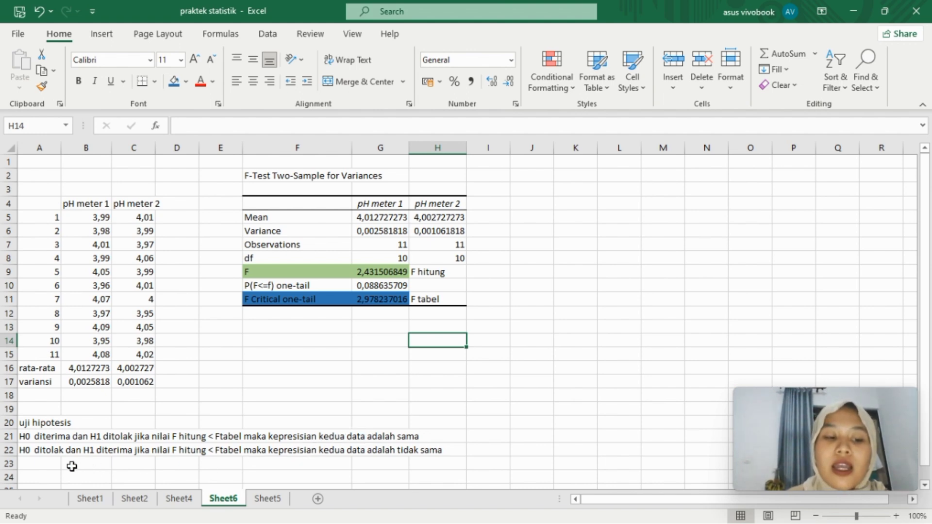
# Change the comparison sign between "F hitung" and "Ftabel" to ">" in the H0 ditolak hypothesis in cell A22.
pyautogui.click(24, 450)
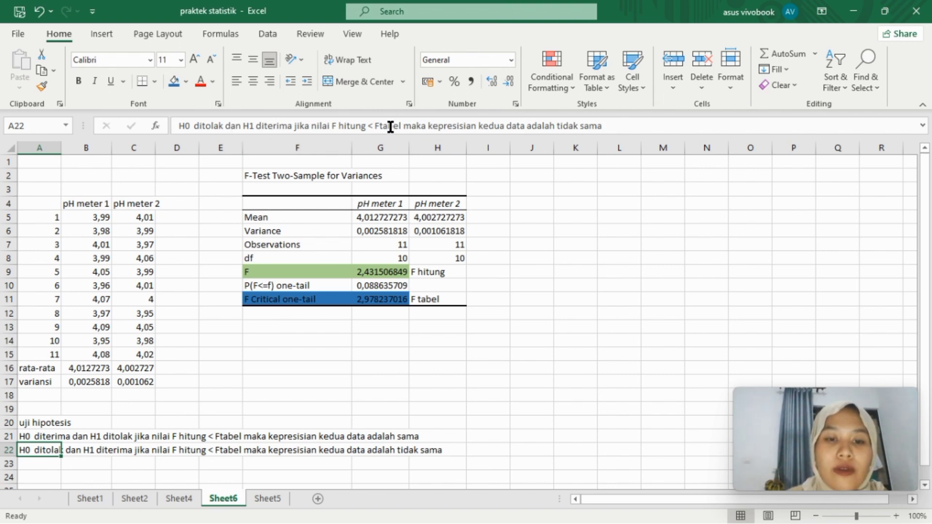
pyautogui.click(375, 125)
pyautogui.press('BackSpace')
pyautogui.press('BackSpace')
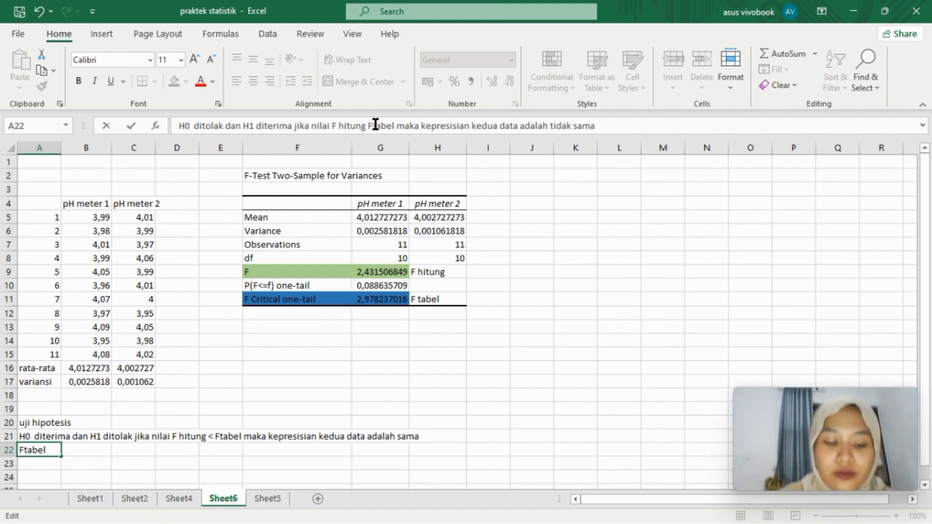
pyautogui.write('>')
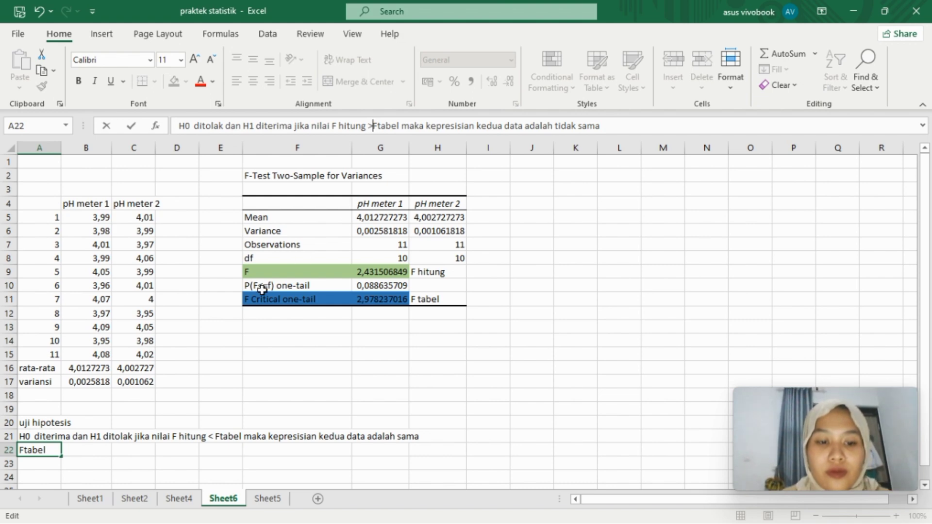
pyautogui.click(150, 424)
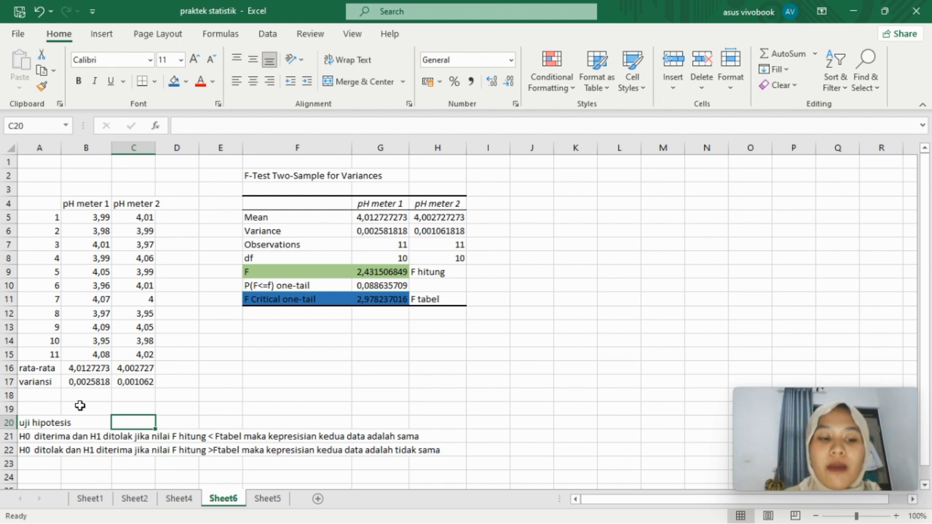
# Highlight the accepted H0 hypothesis statement, cells A21:G21, with a gold fill.
pyautogui.moveTo(23, 436); pyautogui.dragTo(391, 434)
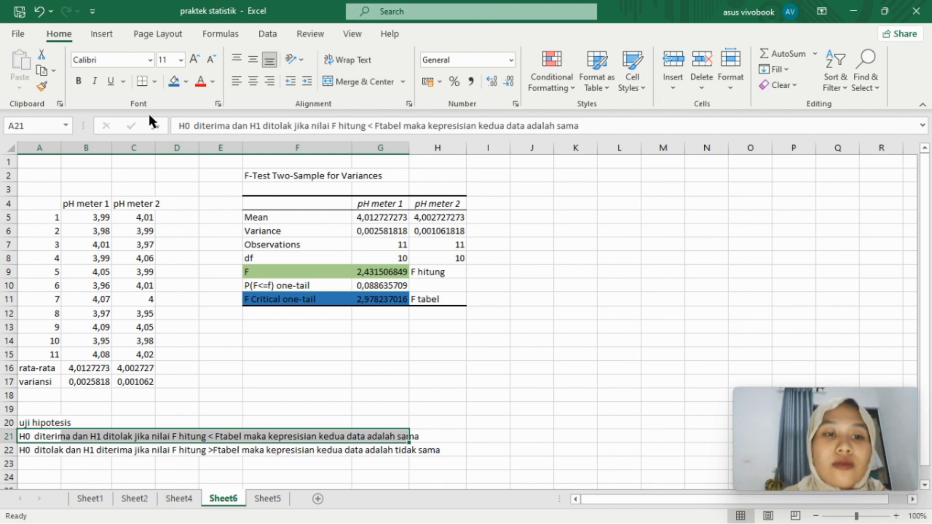
pyautogui.click(186, 82)
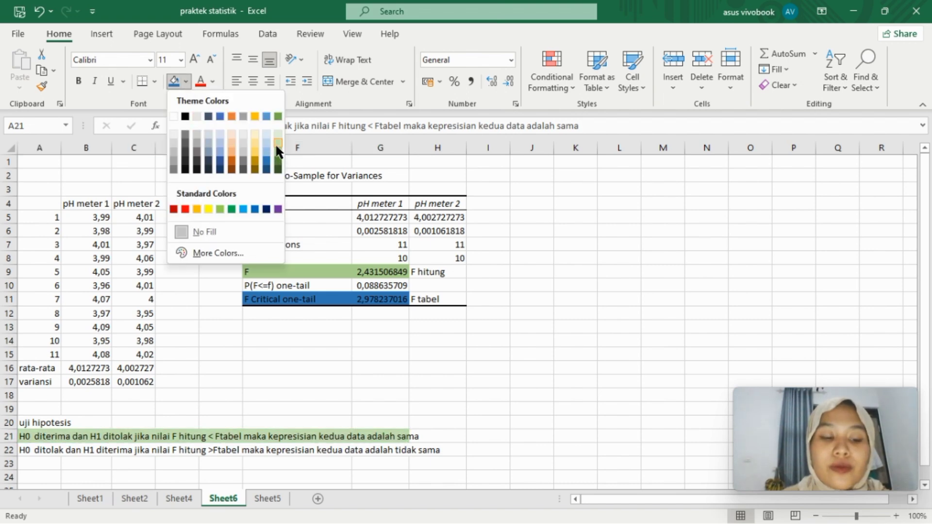
pyautogui.click(253, 145)
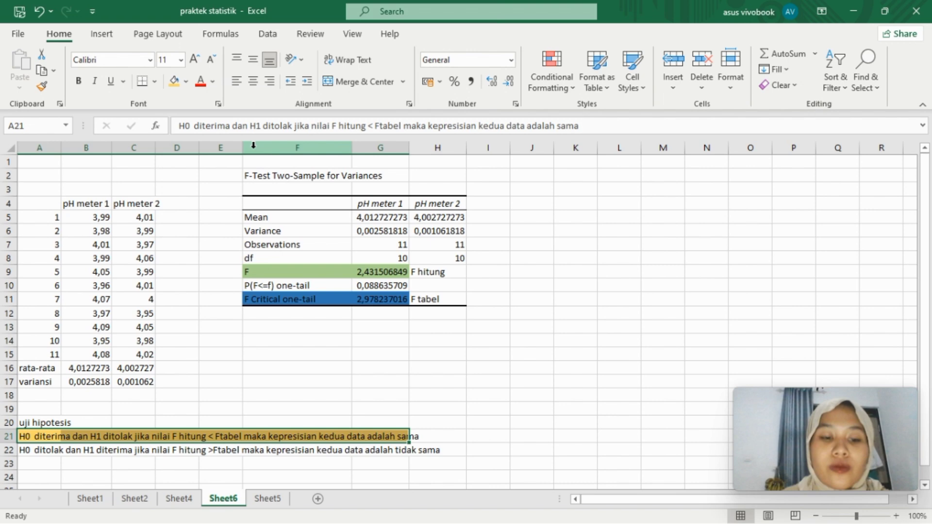
pyautogui.click(592, 326)
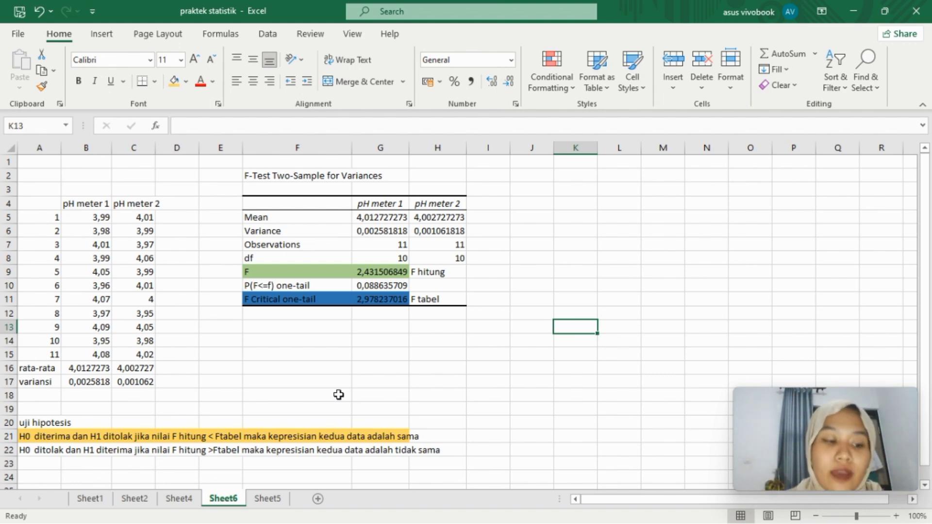
# Review the t-Test options among the Data Analysis tools and close the list without running an analysis.
pyautogui.click(269, 38)
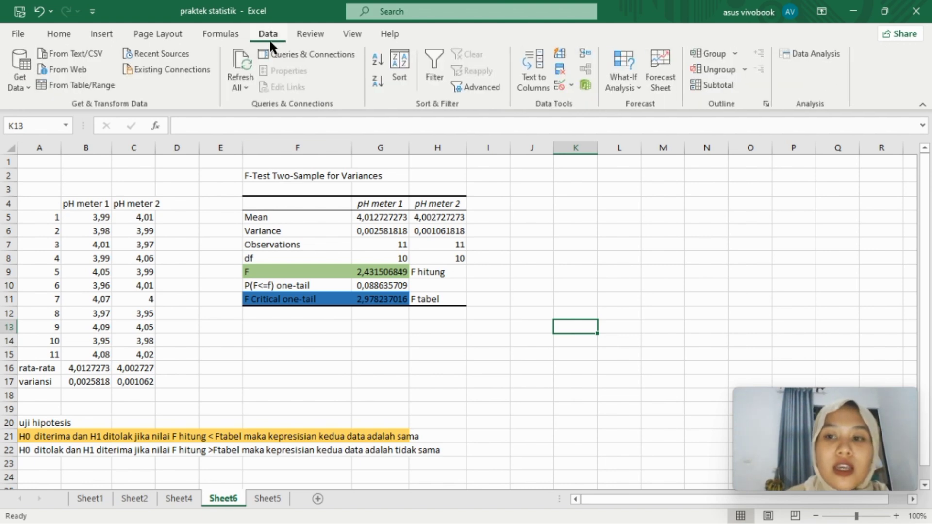
pyautogui.click(818, 52)
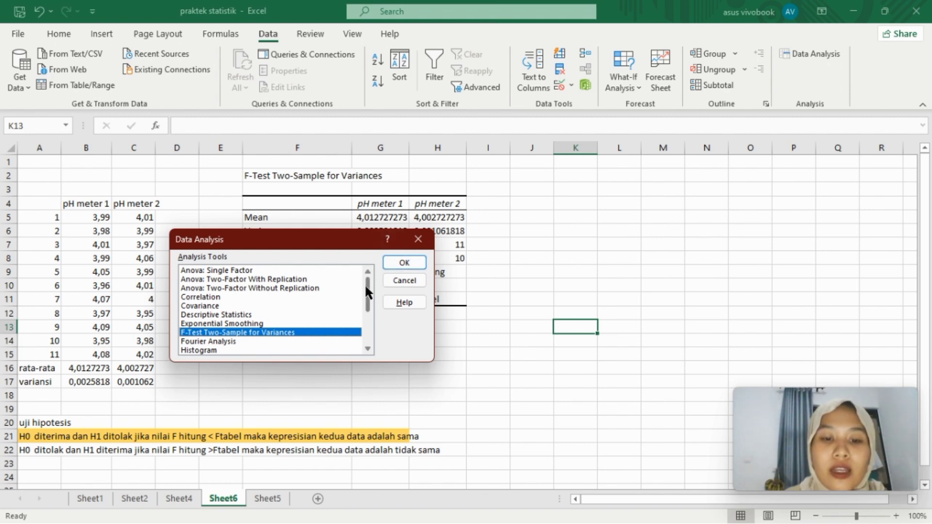
pyautogui.moveTo(365, 283); pyautogui.dragTo(365, 325)
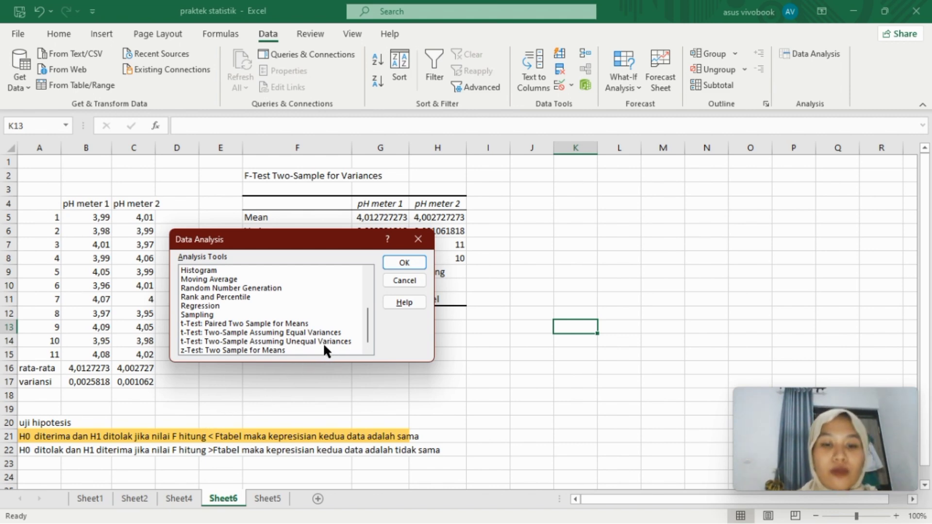
pyautogui.click(426, 247)
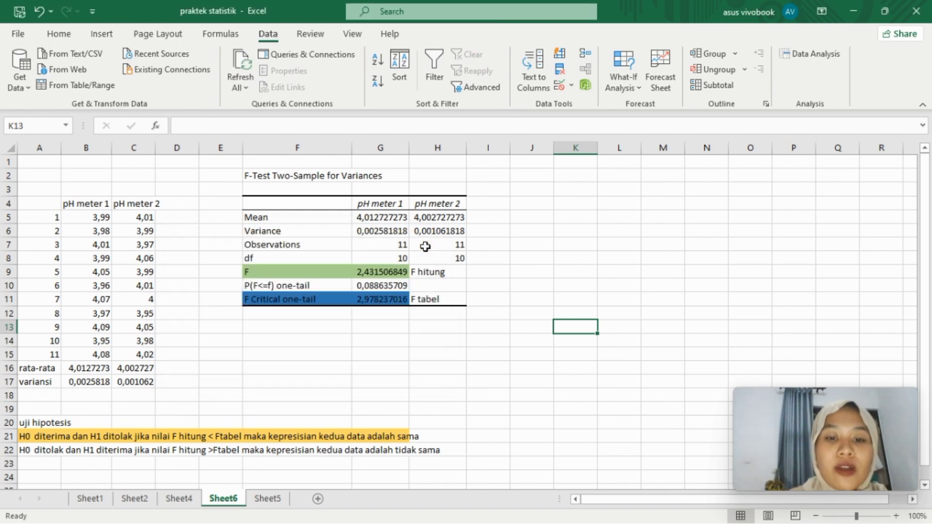